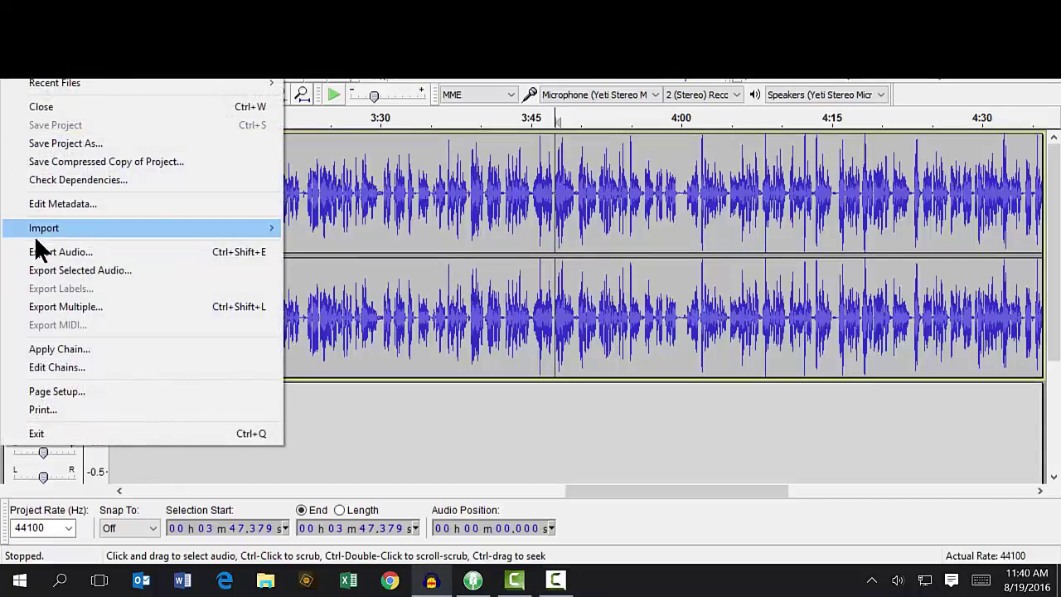
Step: Export the project as MP3 '117 seo and podcasting', accepting the stereo mix-down warning
{"action": "left_click", "coordinate": [36, 254]}
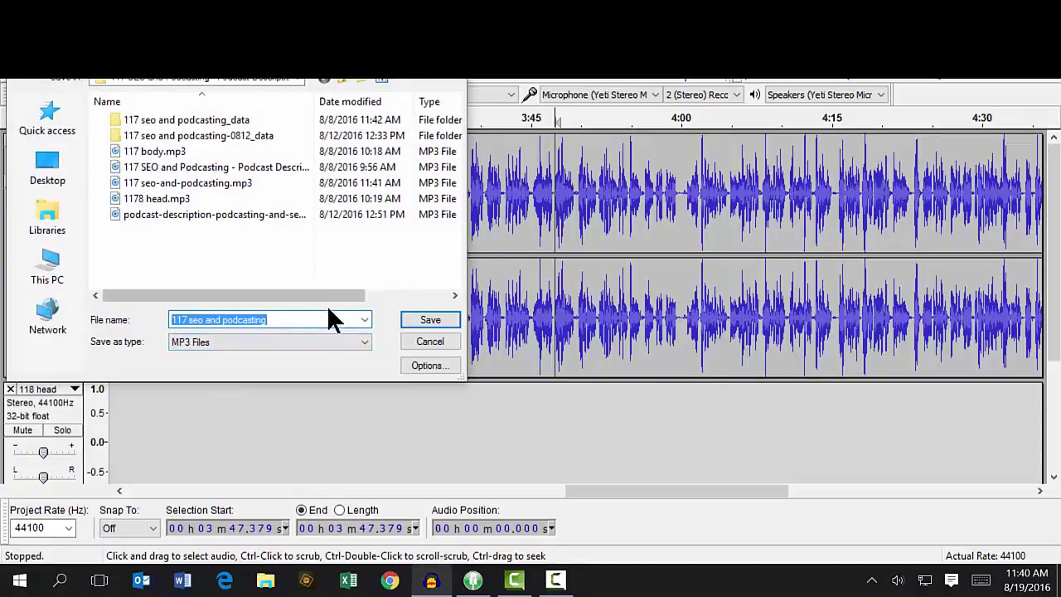
{"action": "left_click", "coordinate": [413, 319]}
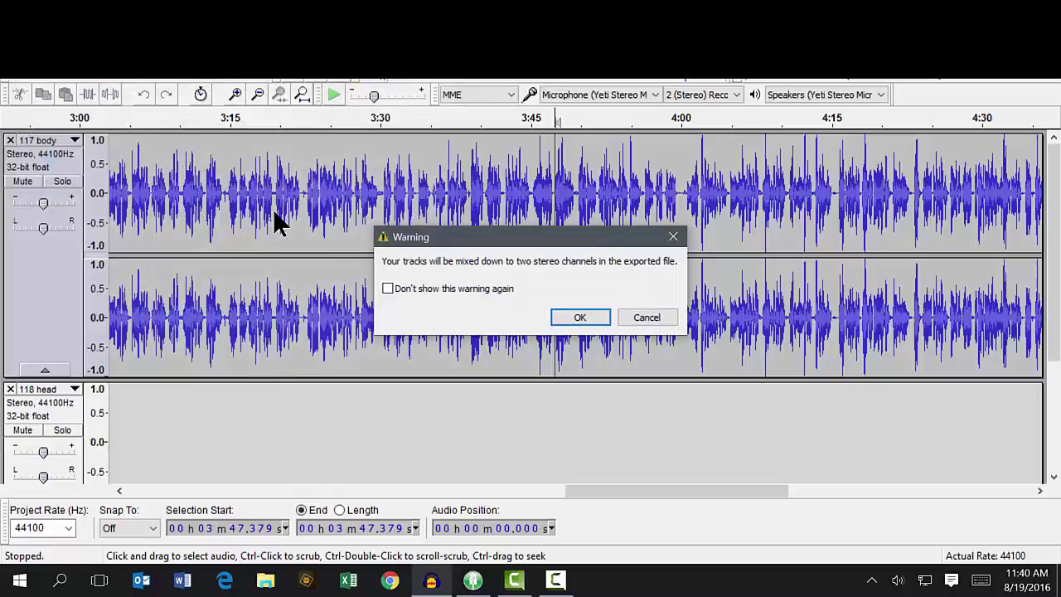
{"action": "left_click", "coordinate": [578, 319]}
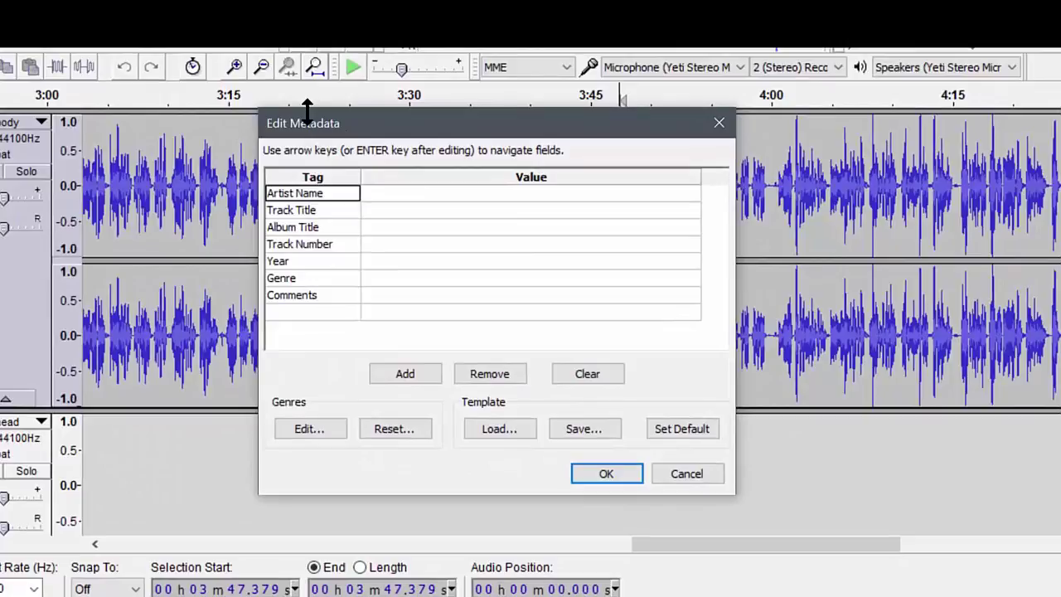
Step: Set Artist Name to the artist's name plus 'Best-Selling Author |', and Track Title to 'SEO and Podcasting : Podcast Titles'
{"action": "left_click", "coordinate": [378, 194]}
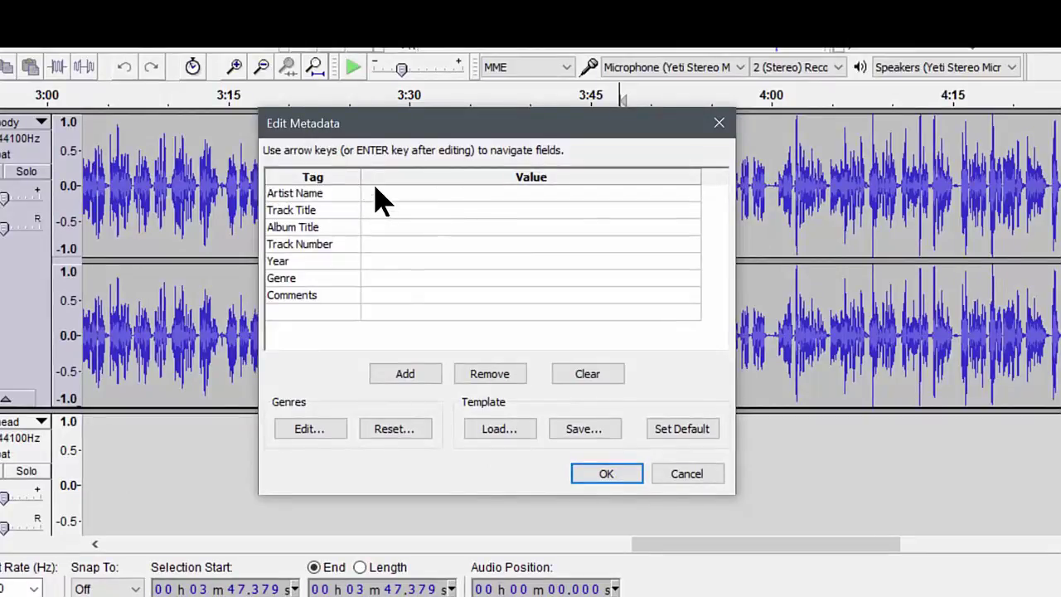
{"action": "type", "text": "Vince Siculiam"}
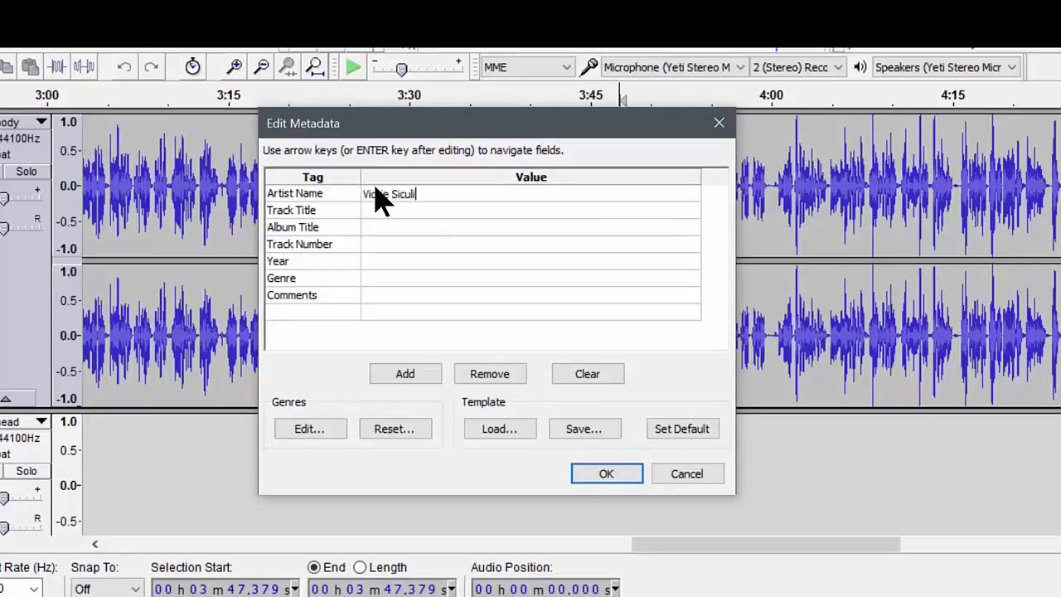
{"action": "key", "text": "BackSpace"}
{"action": "key", "text": "BackSpace"}
{"action": "type", "text": "ano "}
{"action": "type", "text": "I"}
{"action": "key", "text": "shift"}
{"action": "type", "text": "Best-Sell"}
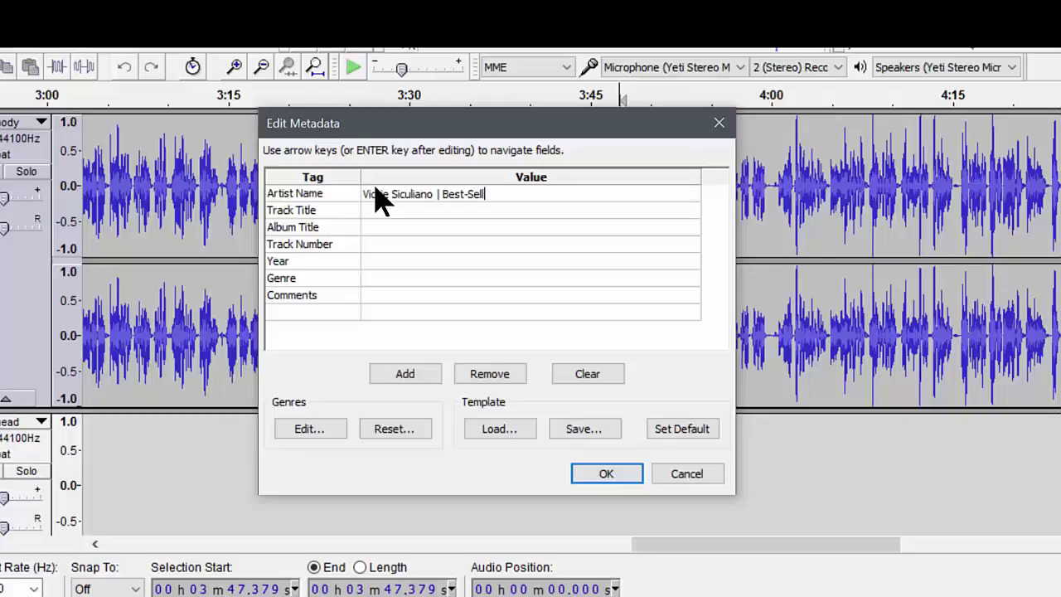
{"action": "type", "text": "ing Author |"}
{"action": "key", "text": "Return"}
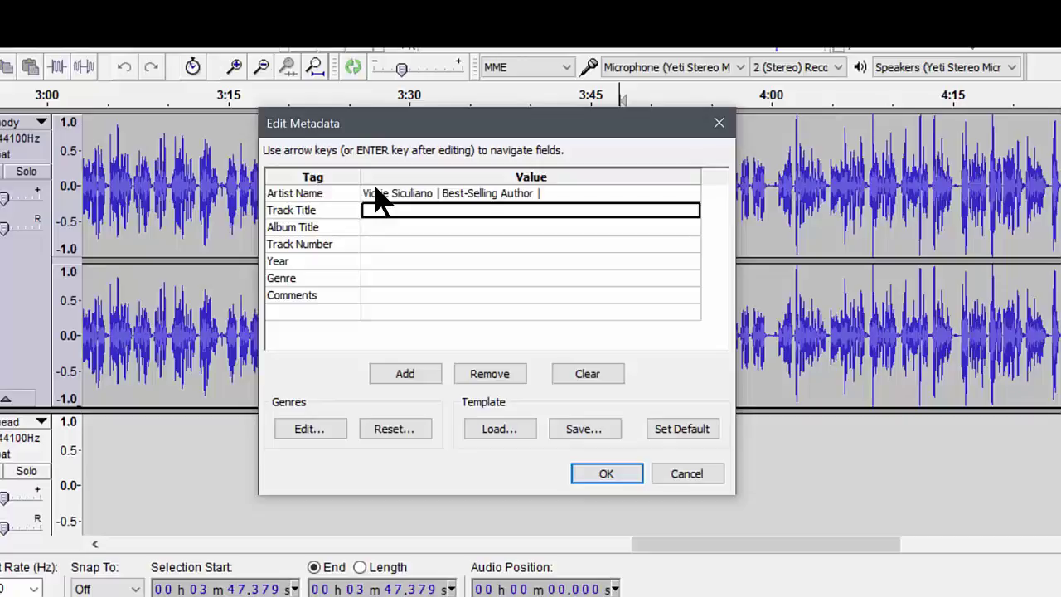
{"action": "type", "text": "SEO and Pod"}
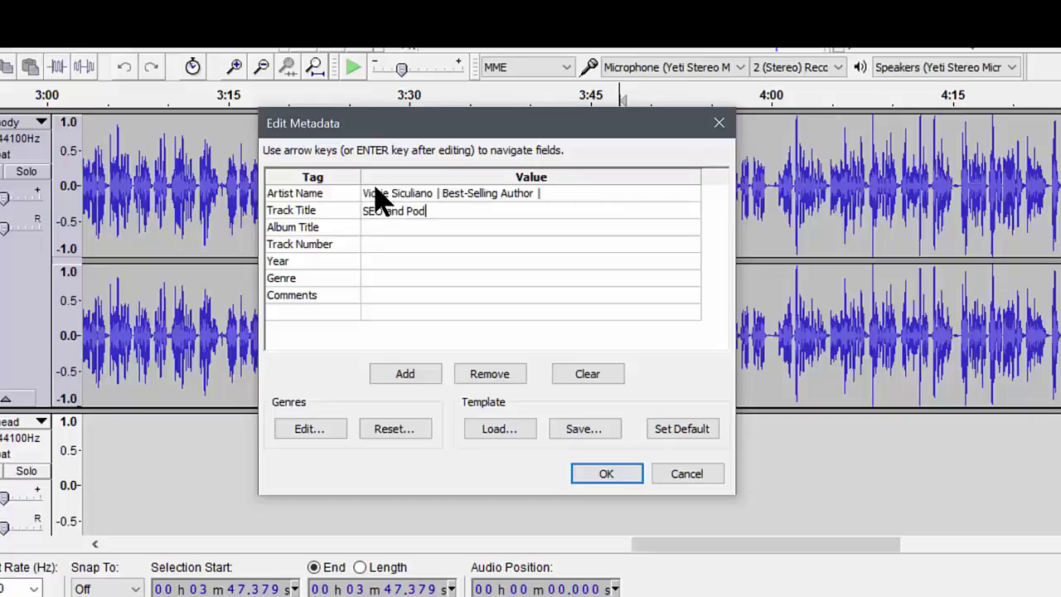
{"action": "type", "text": "casting : Podcast"}
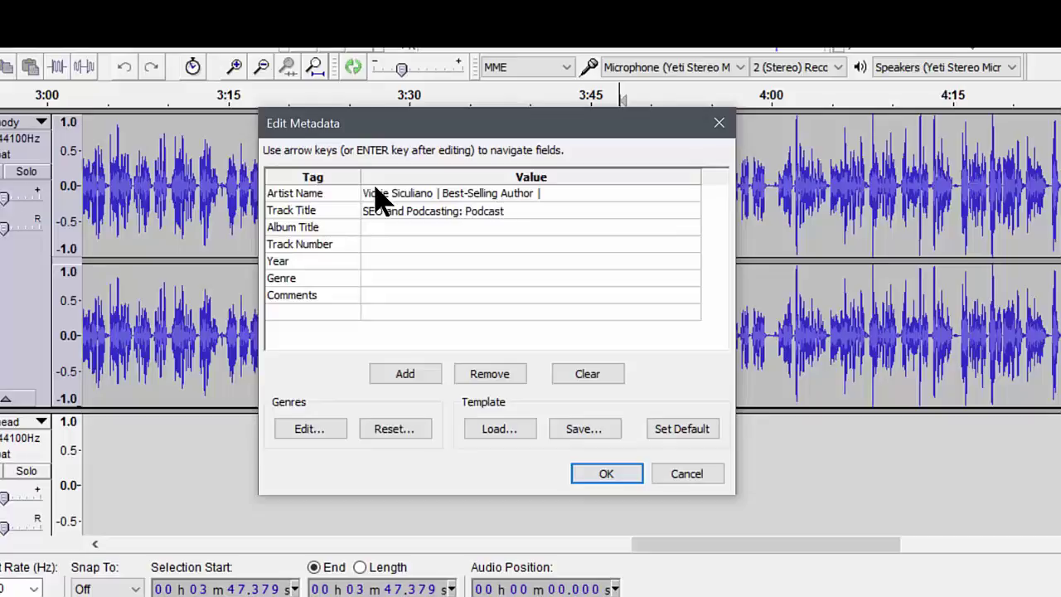
{"action": "type", "text": " Titles"}
Step: Set Album Title to 'Smarter Online Marketing | SEO | Social Media | Visual Marketing'
{"action": "key", "text": "Return"}
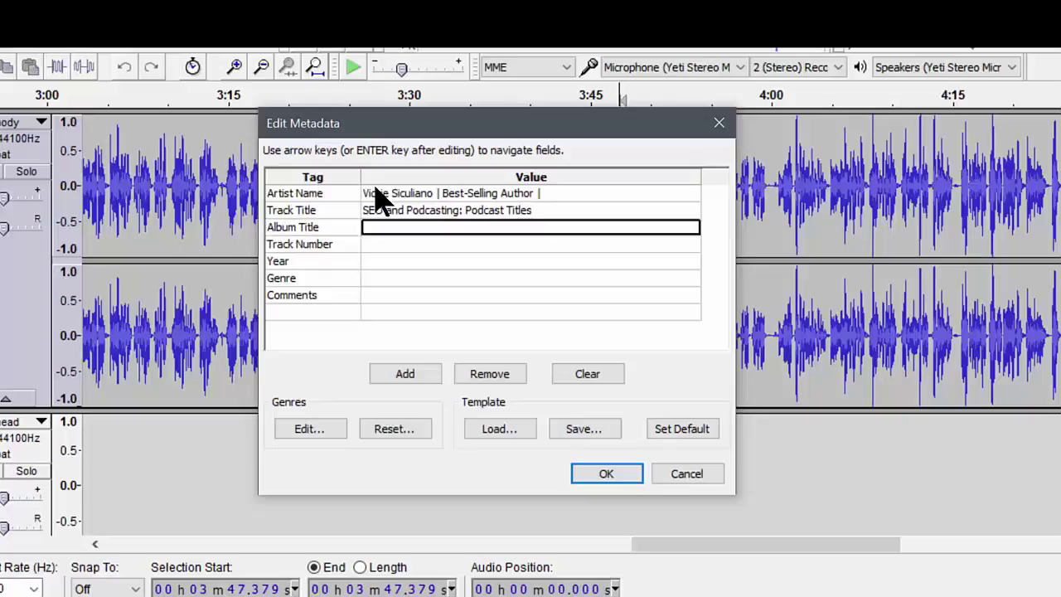
{"action": "type", "text": "Smarte"}
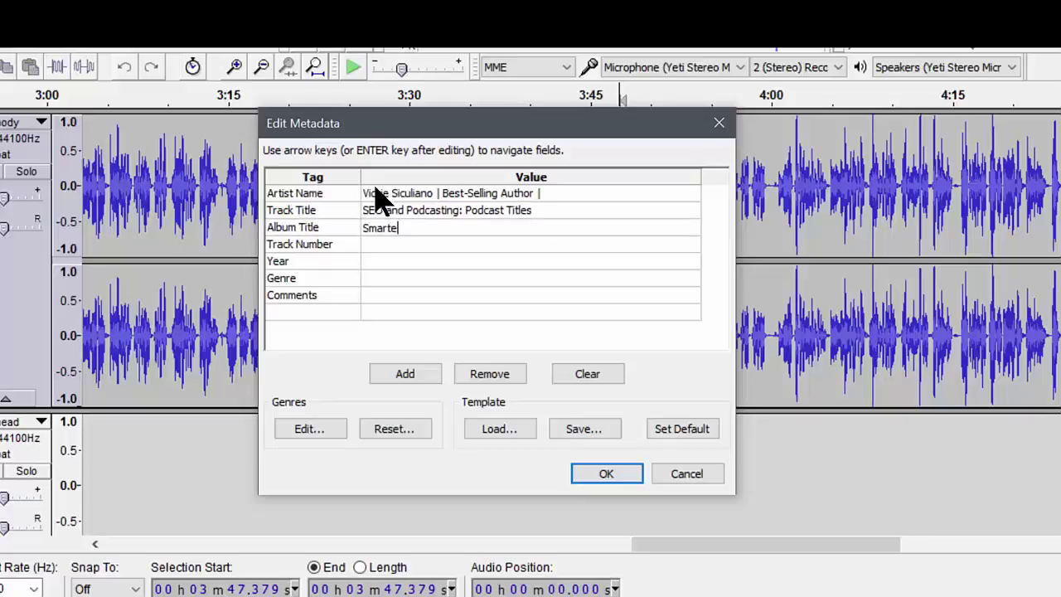
{"action": "type", "text": "r Online Mar"}
{"action": "type", "text": "ketinga|"}
{"action": "type", "text": " se"}
{"action": "key", "text": "BackSpace"}
{"action": "key", "text": "BackSpace"}
{"action": "type", "text": "SEO |"}
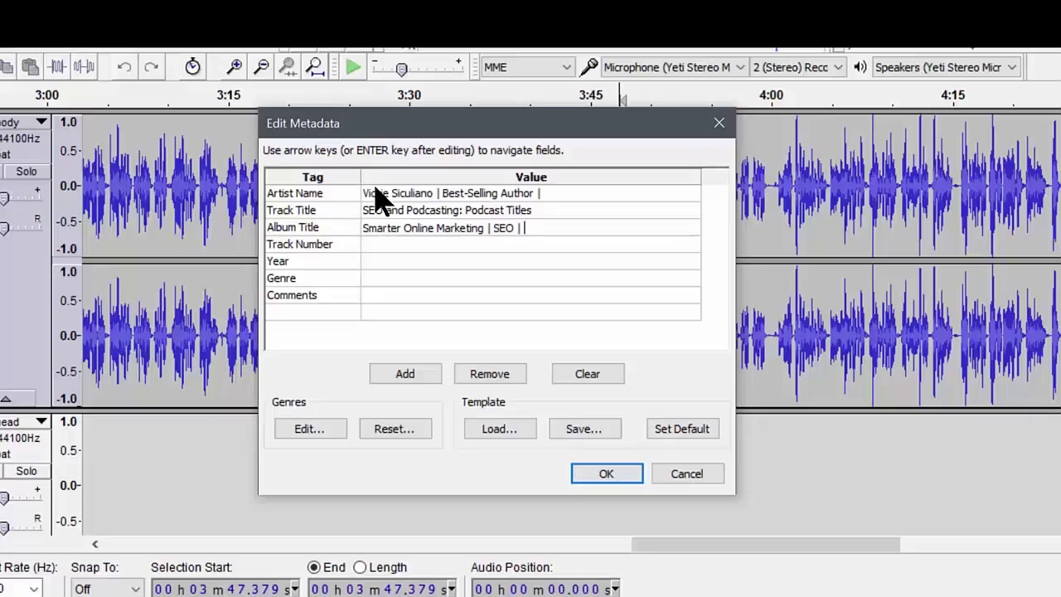
{"action": "type", "text": " Social Media | Visu"}
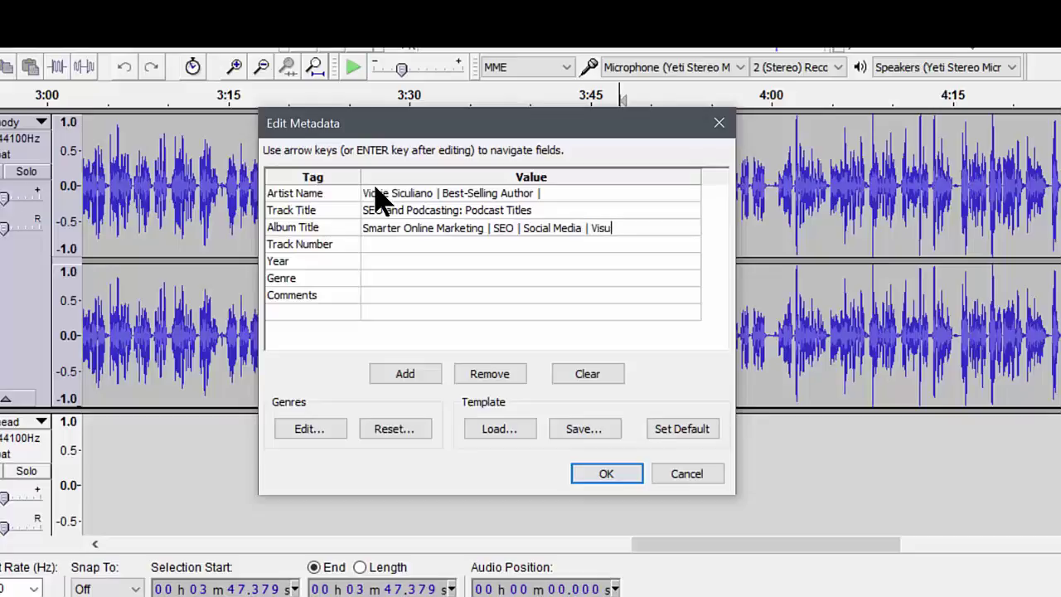
{"action": "type", "text": "al Marketing"}
{"action": "key", "text": "Return"}
Step: Set Track Number to 117 and Year to 2016
{"action": "key", "text": "Right"}
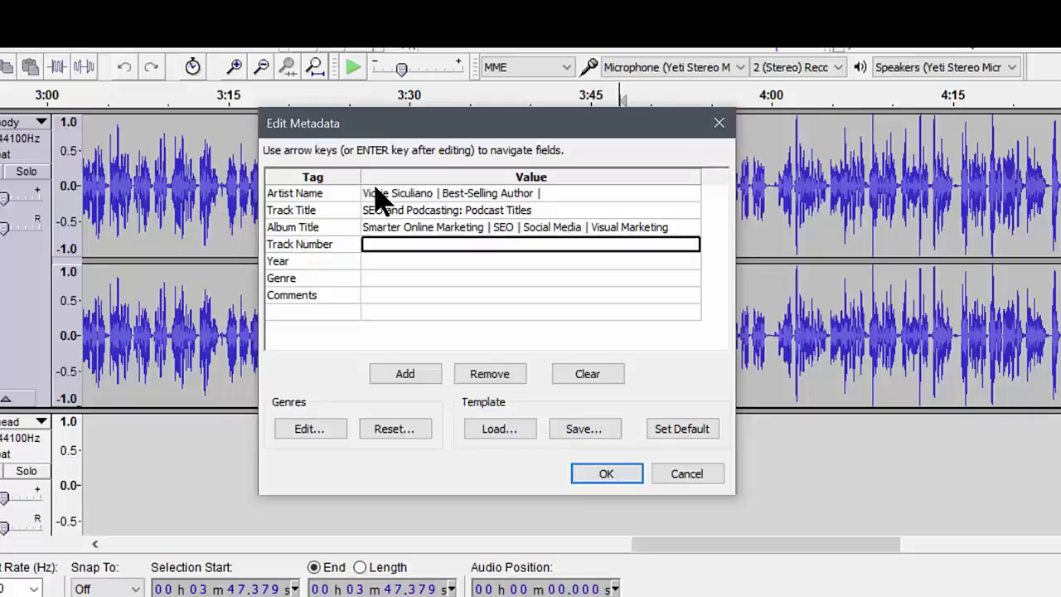
{"action": "type", "text": "117"}
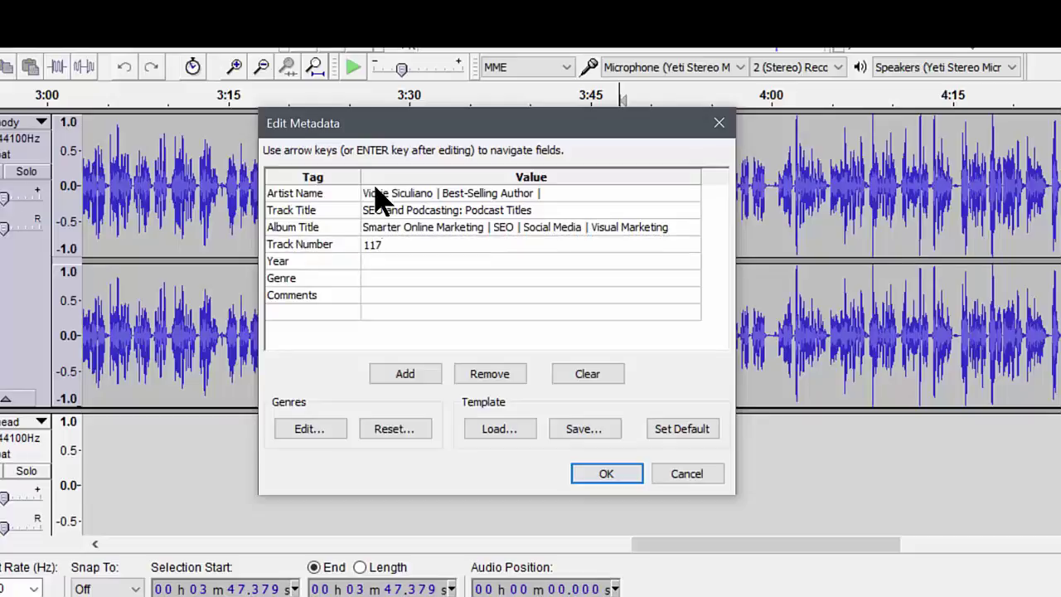
{"action": "key", "text": "Return"}
{"action": "key", "text": "Right"}
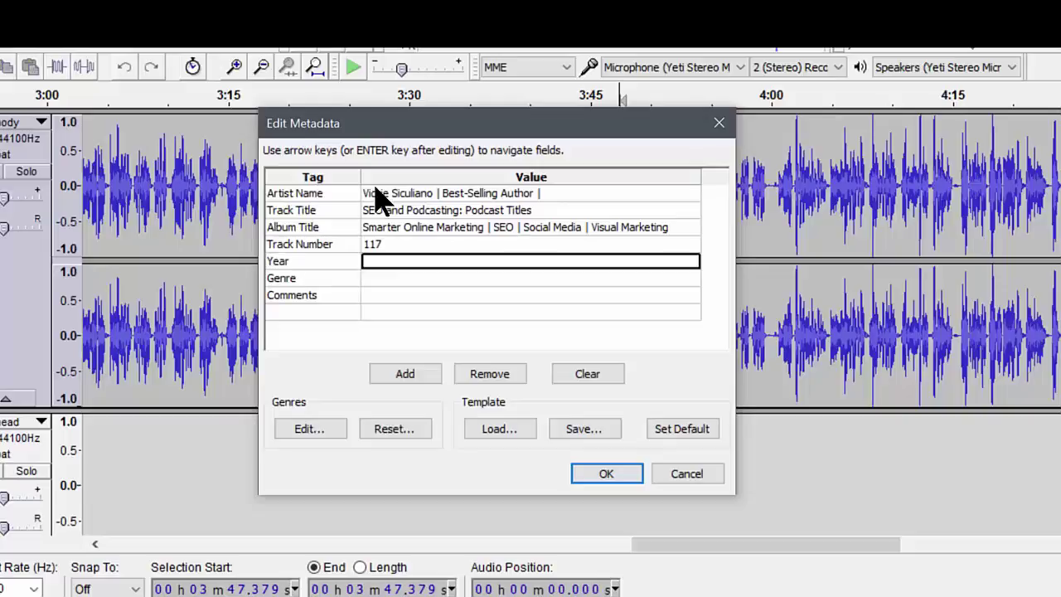
{"action": "type", "text": "2016"}
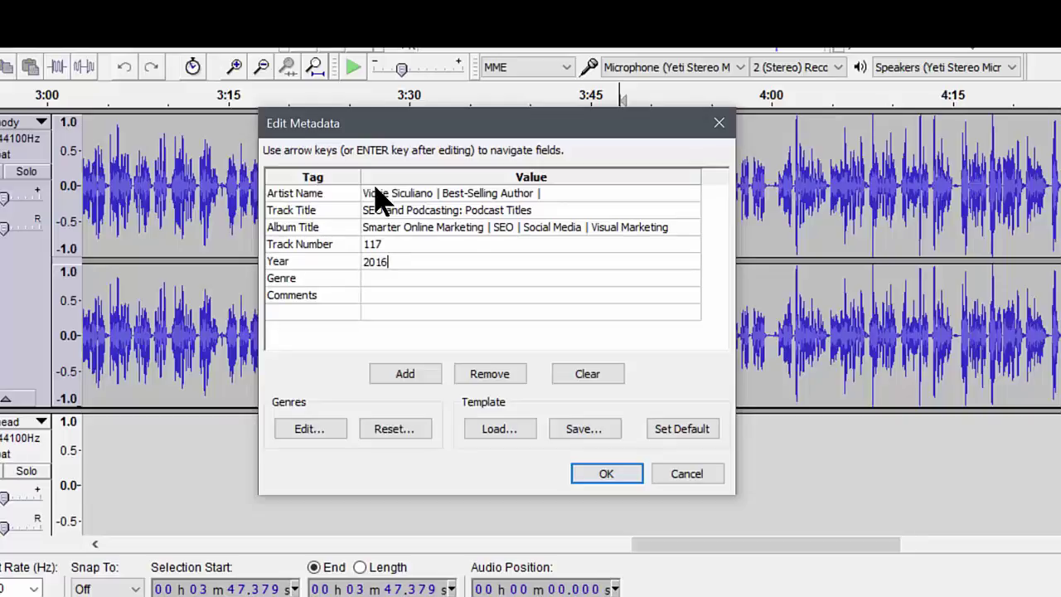
{"action": "key", "text": "Return"}
{"action": "key", "text": "Right"}
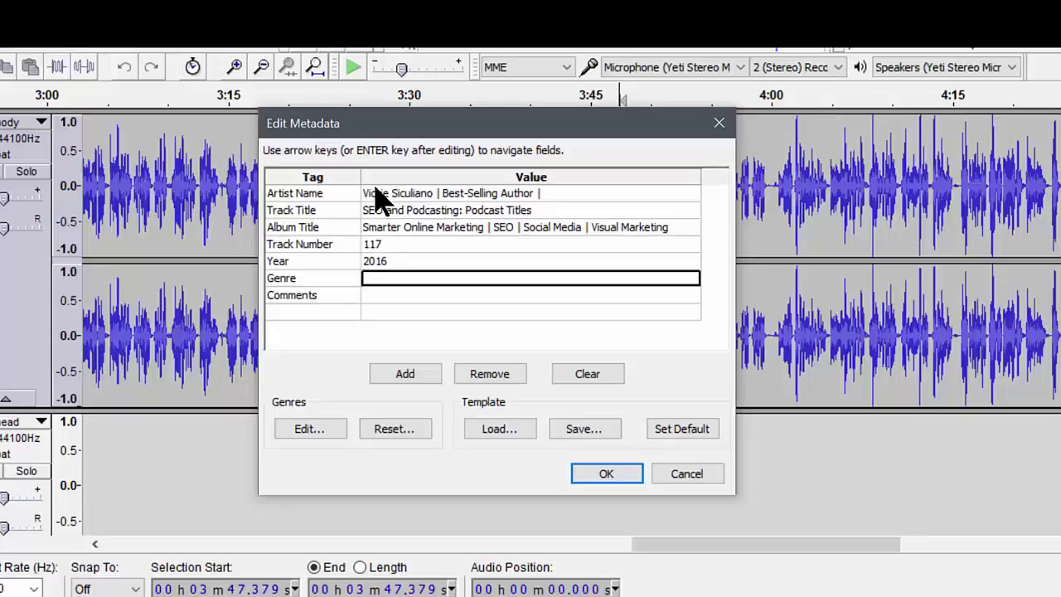
Step: Set Genre to 'online-marketing, podcasting, podcast-title, seo' and select it for copying
{"action": "type", "text": "onlibn"}
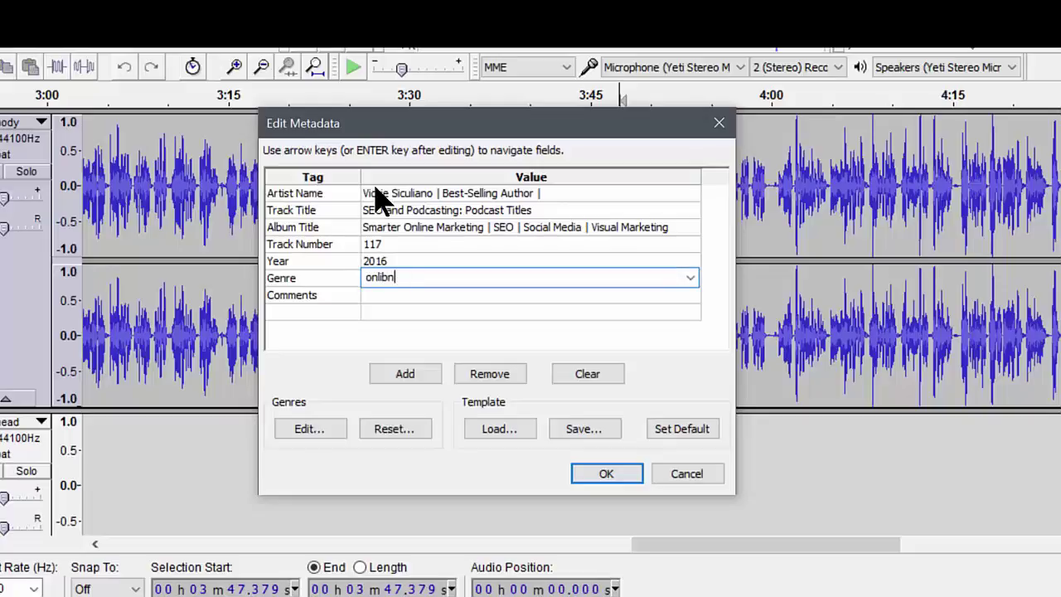
{"action": "key", "text": "BackSpace"}
{"action": "key", "text": "BackSpace"}
{"action": "type", "text": "ne-marketing, podc"}
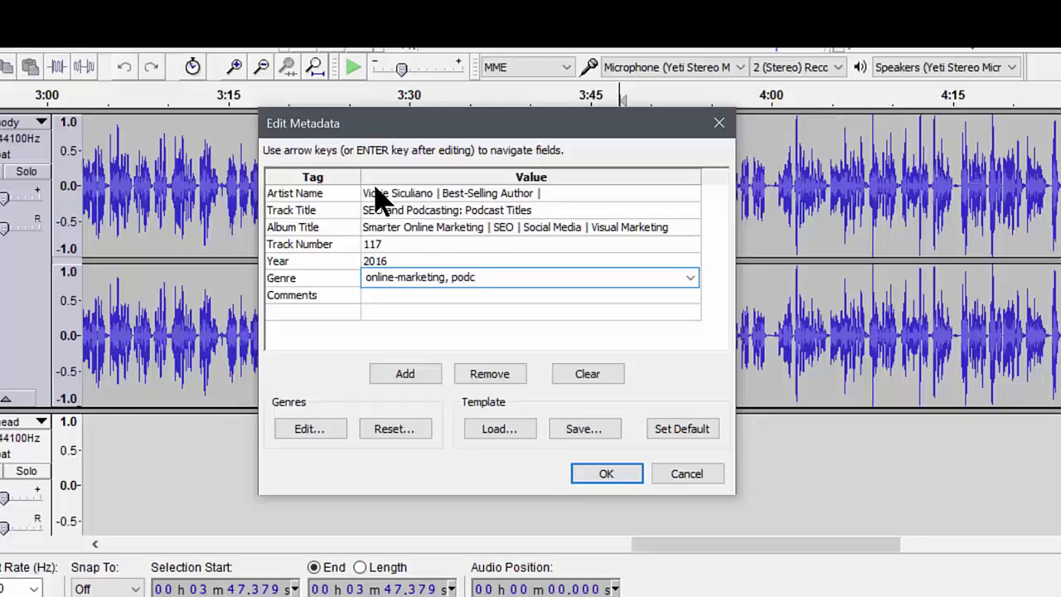
{"action": "type", "text": "asting, podcast-"}
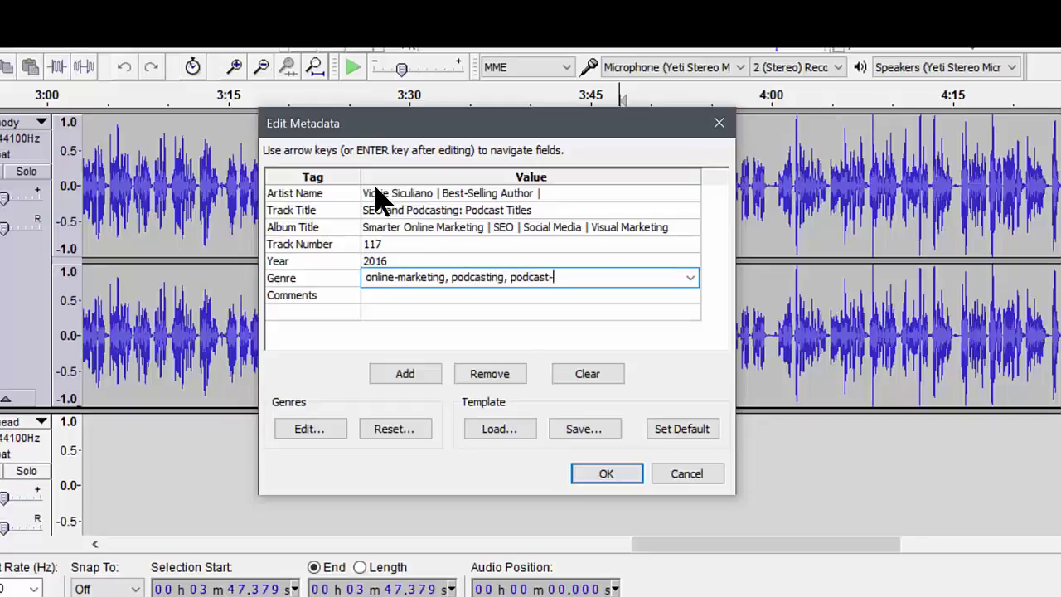
{"action": "type", "text": "title,"}
{"action": "type", "text": "seo"}
{"action": "key", "text": "ctrl+a"}
{"action": "key", "text": "ctrl+c"}
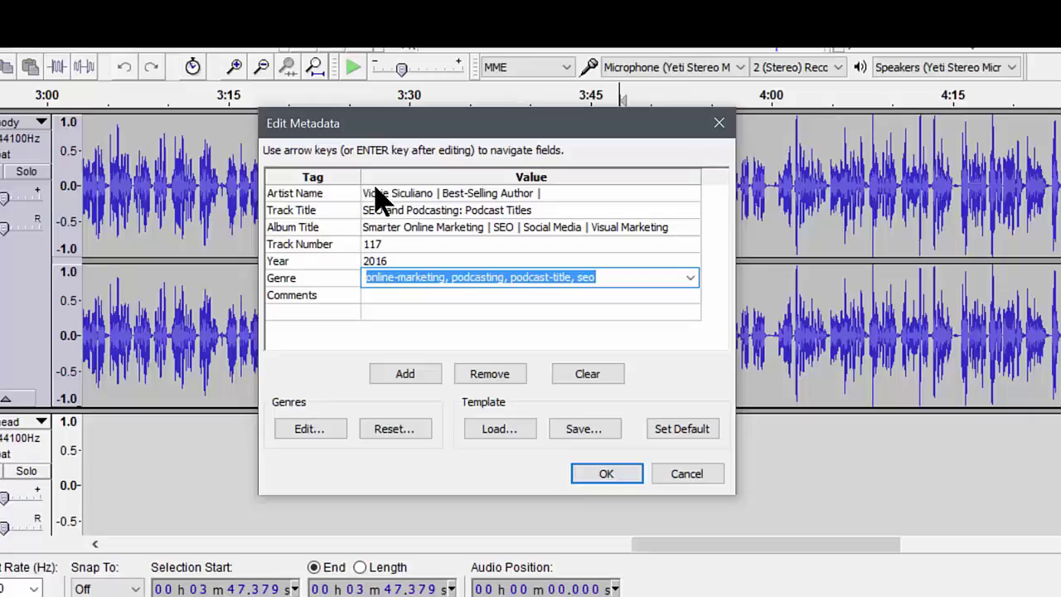
Step: Paste the same keywords into Comments and into a new extra tag row
{"action": "left_click", "coordinate": [373, 296]}
{"action": "key", "text": "ctrl+v"}
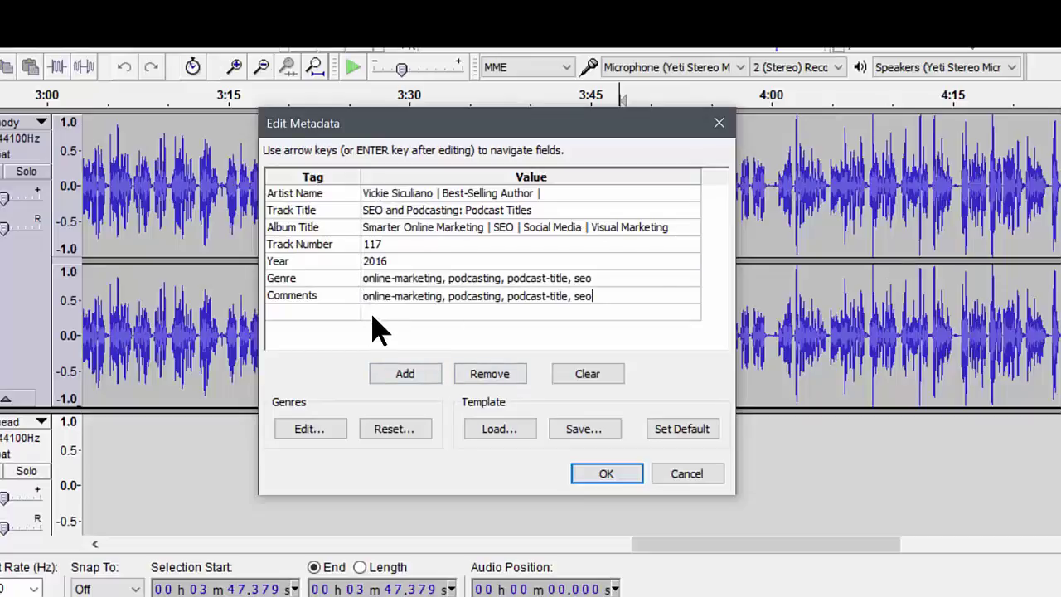
{"action": "key", "text": "Return"}
{"action": "left_click", "coordinate": [374, 313]}
{"action": "key", "text": "ctrl+v"}
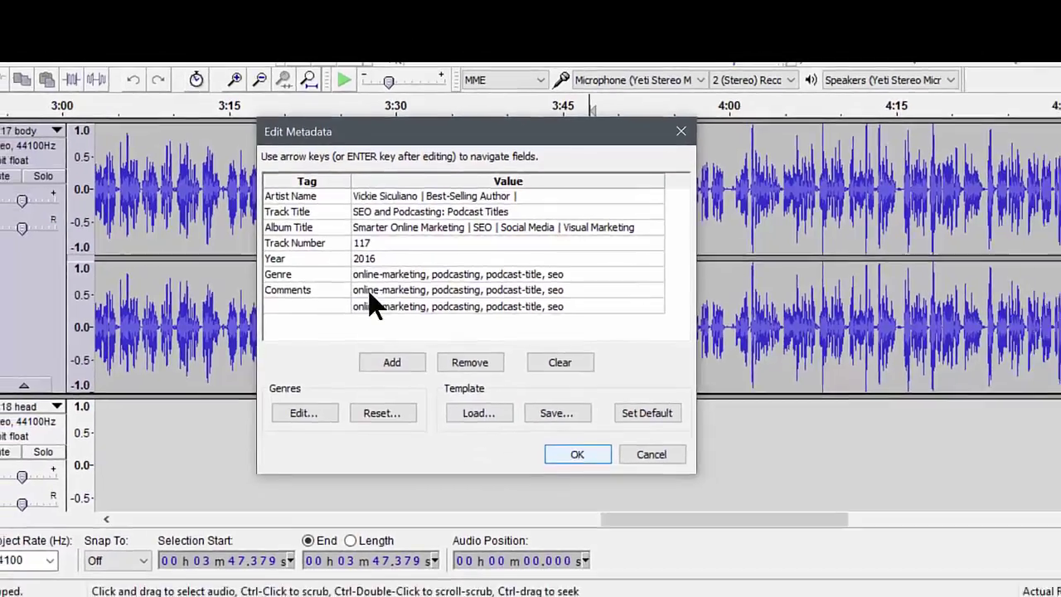
Step: Accept the metadata to finish exporting the tagged MP3
{"action": "left_click", "coordinate": [605, 475]}
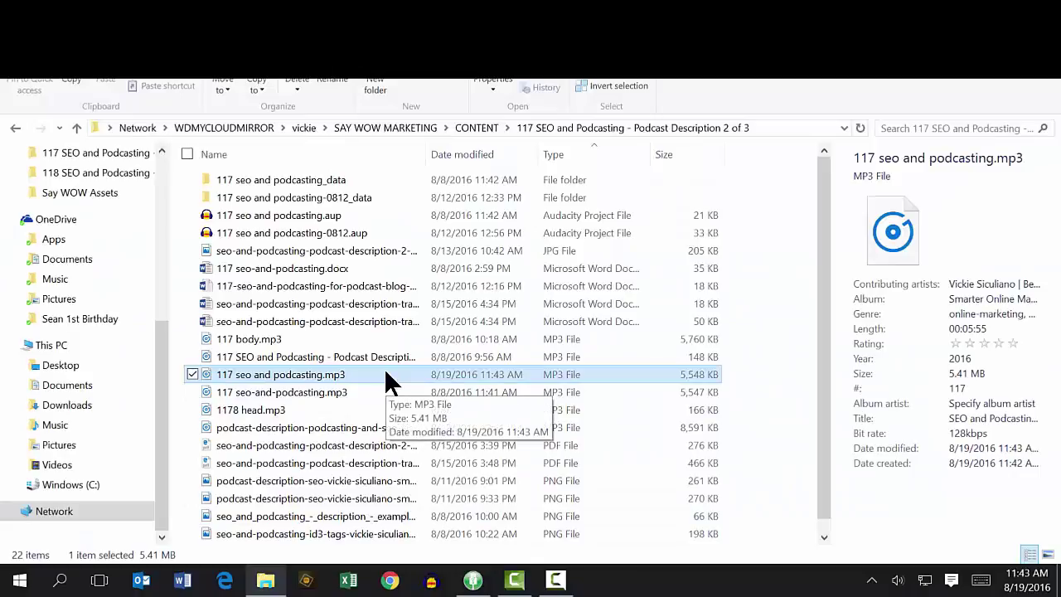
Step: Review the Details properties of '117 seo and podcasting.mp3', checking year 2016 and track 117
{"action": "right_click", "coordinate": [290, 373]}
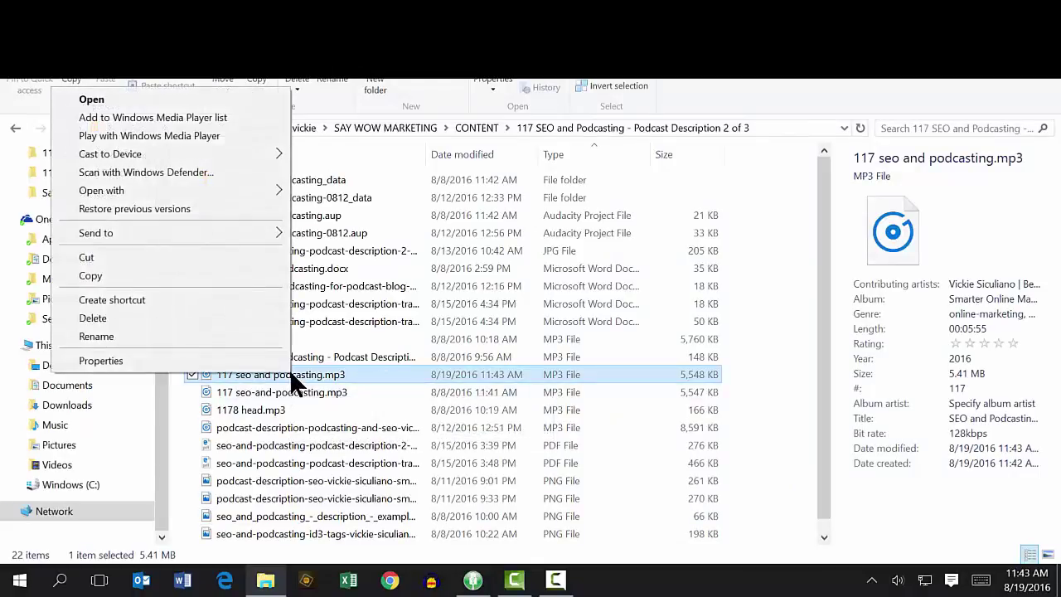
{"action": "left_click", "coordinate": [264, 362]}
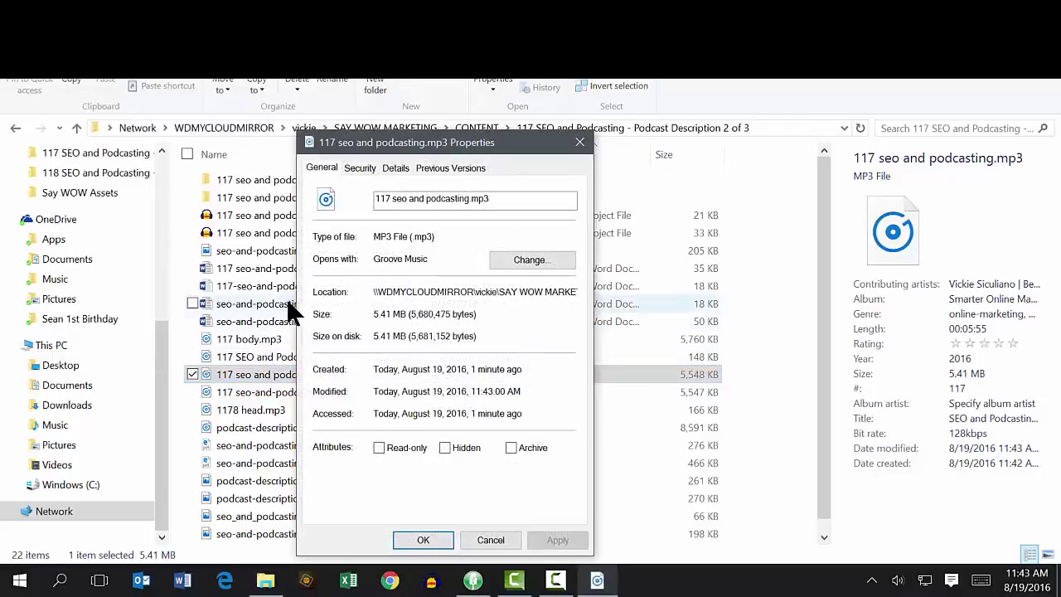
{"action": "left_click", "coordinate": [398, 166]}
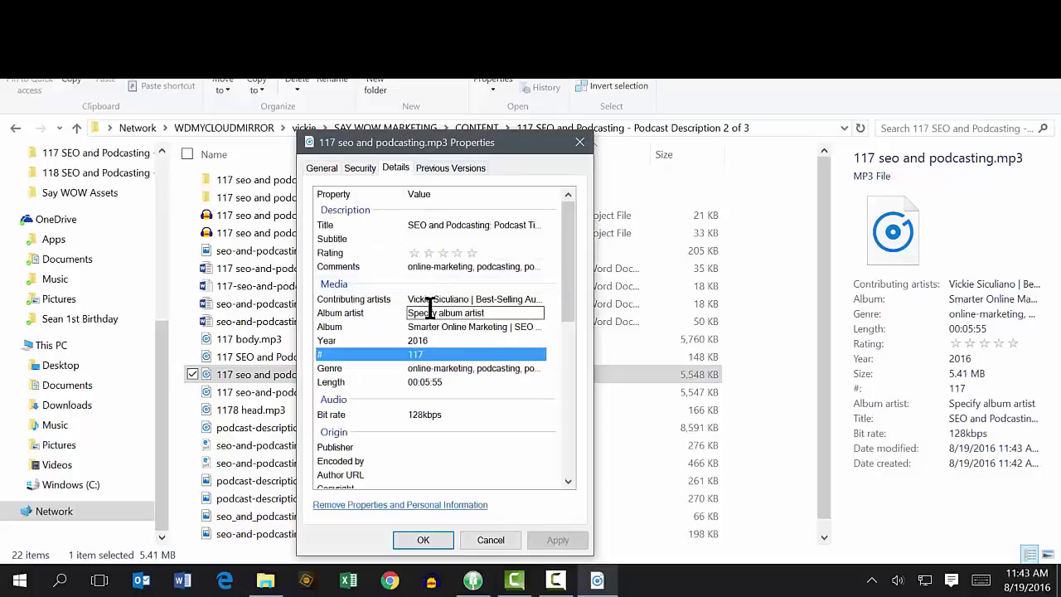
{"action": "scroll", "coordinate": [429, 309], "scroll_direction": "down", "scroll_amount": 6}
{"action": "scroll", "coordinate": [425, 313], "scroll_direction": "down", "scroll_amount": 3}
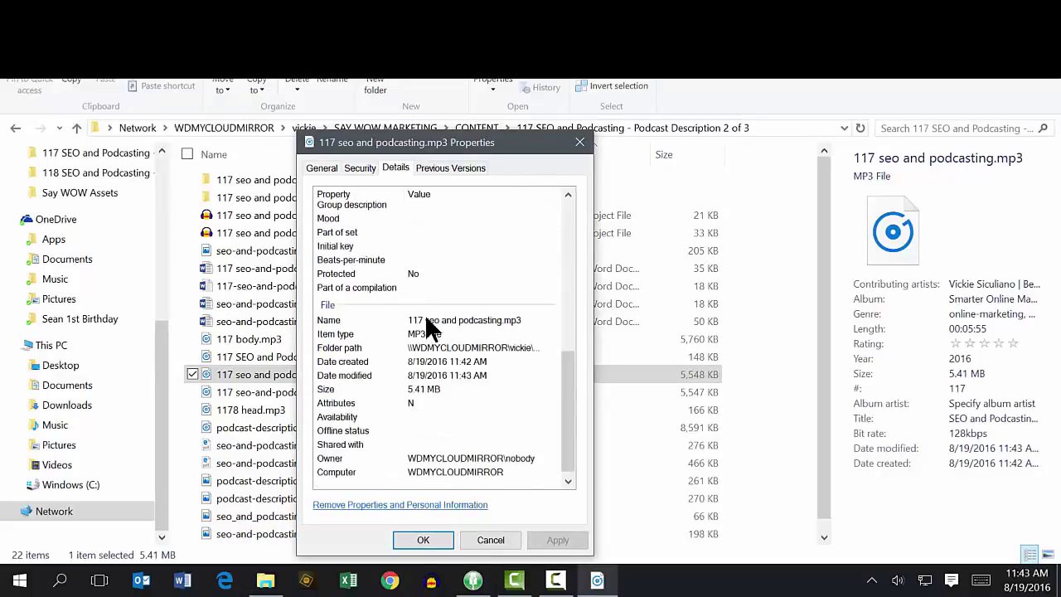
{"action": "scroll", "coordinate": [424, 339], "scroll_direction": "up", "scroll_amount": 8}
{"action": "scroll", "coordinate": [406, 287], "scroll_direction": "up", "scroll_amount": 1}
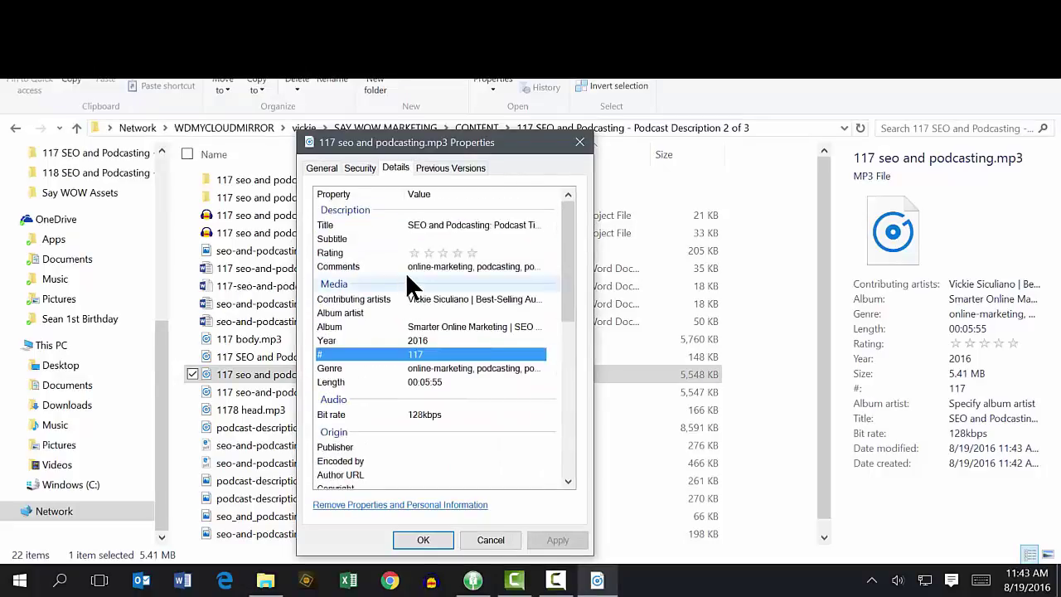